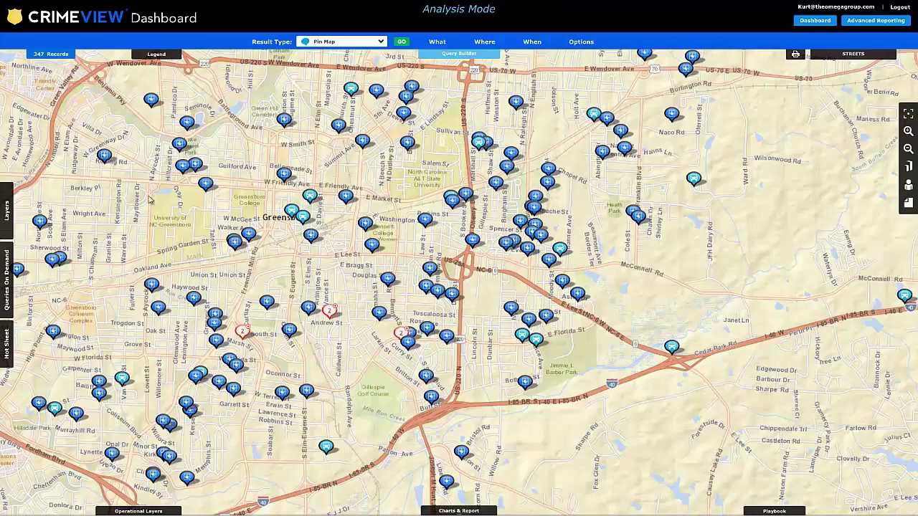
Switch the crime layer's display from Pin Map to Heat Map
{"action": "left_click", "coordinate": [7, 212]}
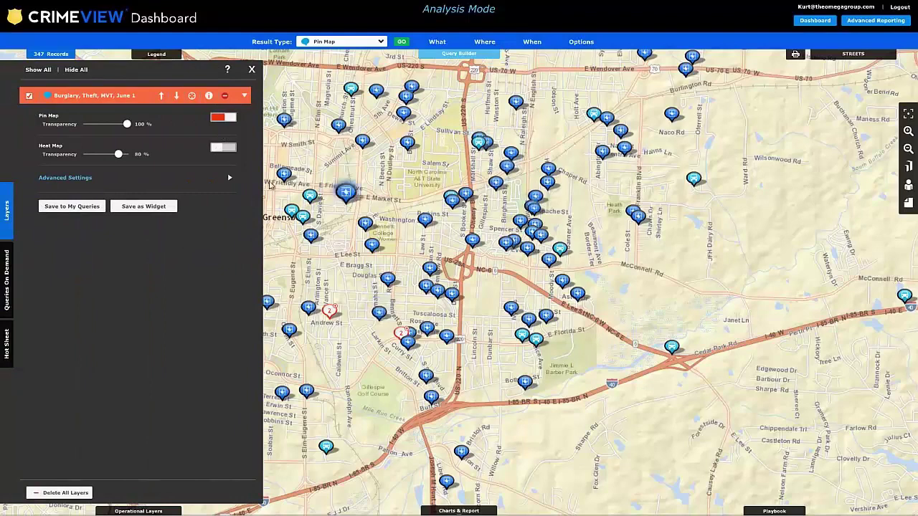
{"action": "left_click", "coordinate": [217, 149]}
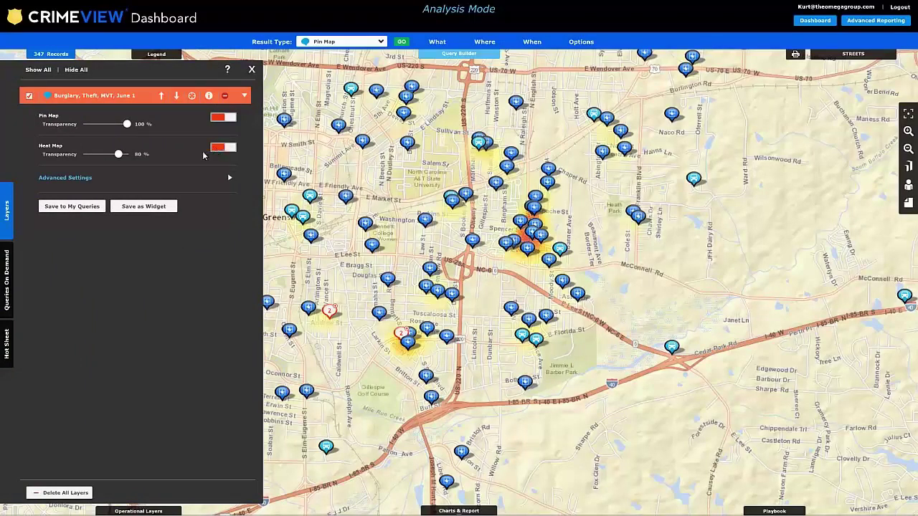
{"action": "left_click", "coordinate": [218, 120]}
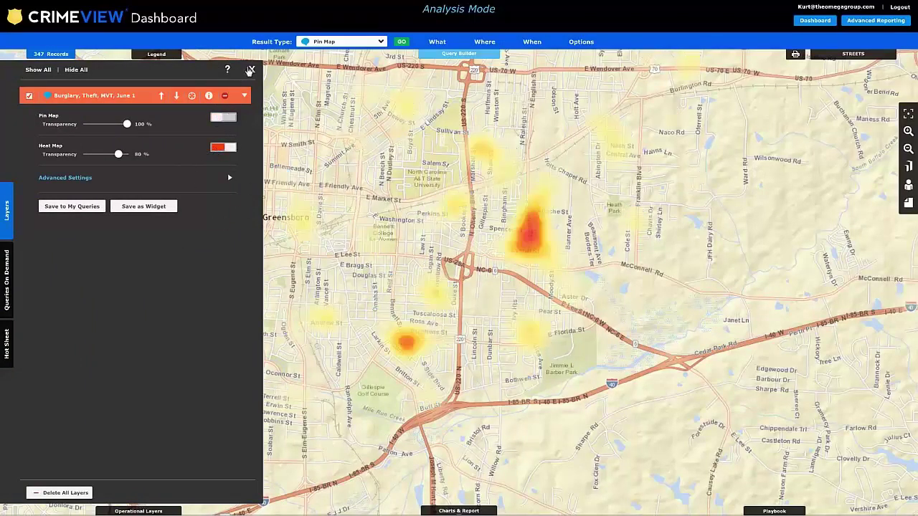
{"action": "left_click", "coordinate": [252, 70]}
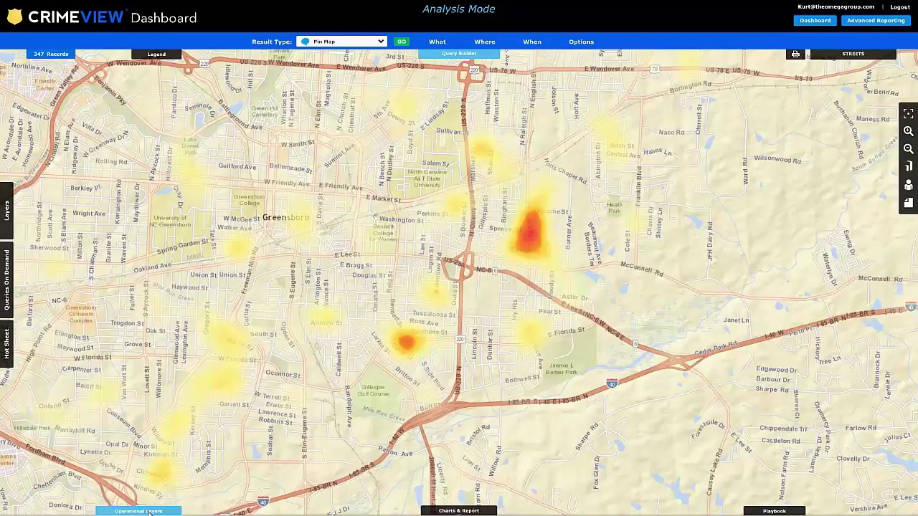
Turn on the Predictive Missions operational layer
{"action": "left_click", "coordinate": [148, 512]}
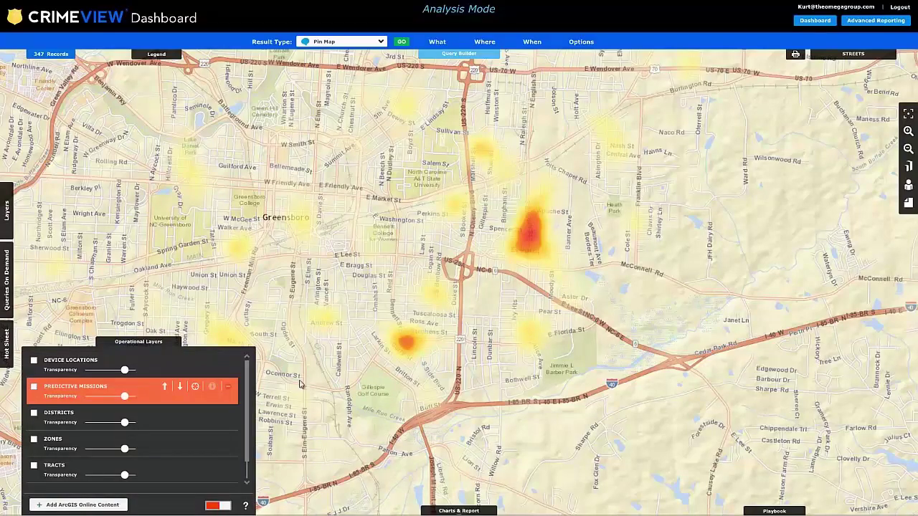
{"action": "left_click", "coordinate": [33, 387]}
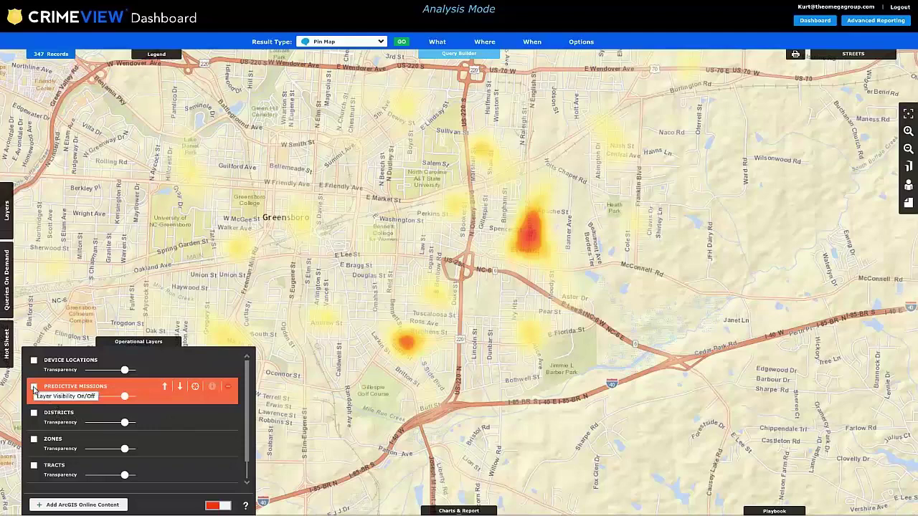
{"action": "left_click", "coordinate": [126, 343]}
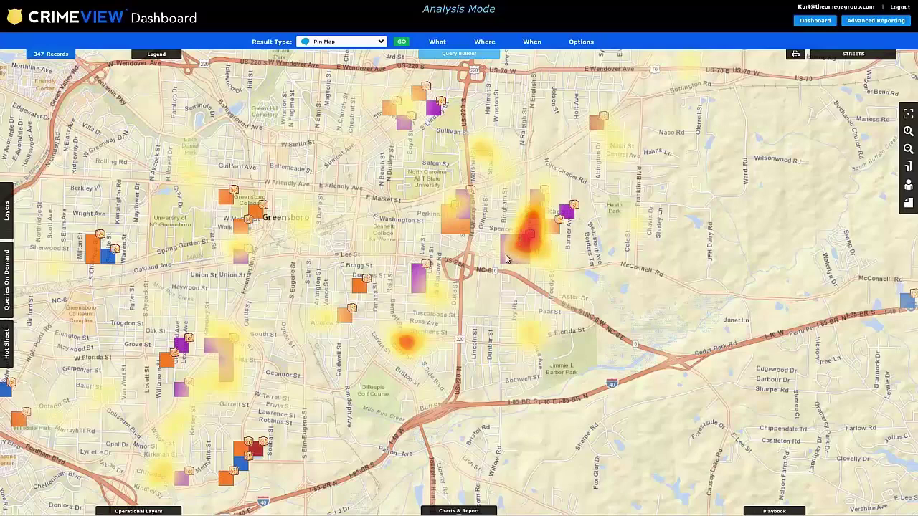
Hide the Burglary, Theft, MVT crime layer and zoom in on the missions east of downtown
{"action": "left_click", "coordinate": [14, 215]}
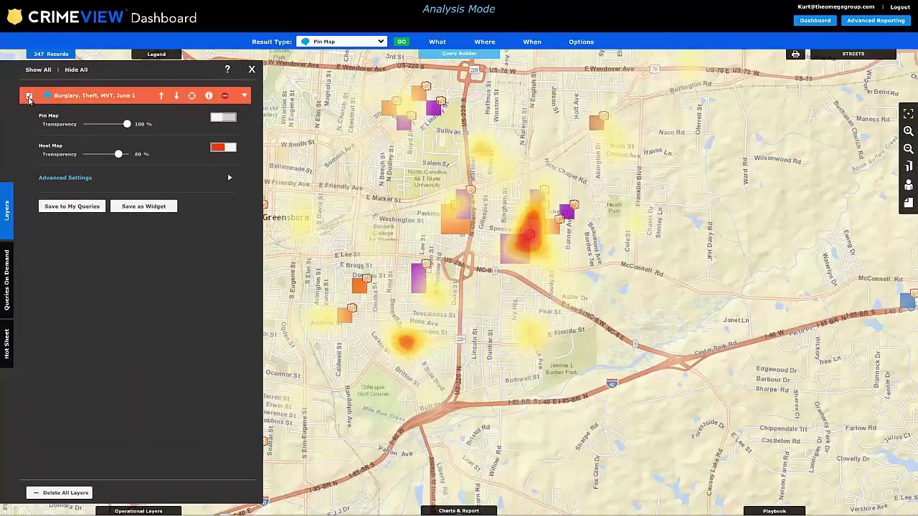
{"action": "left_click", "coordinate": [29, 97]}
{"action": "left_click", "coordinate": [252, 70]}
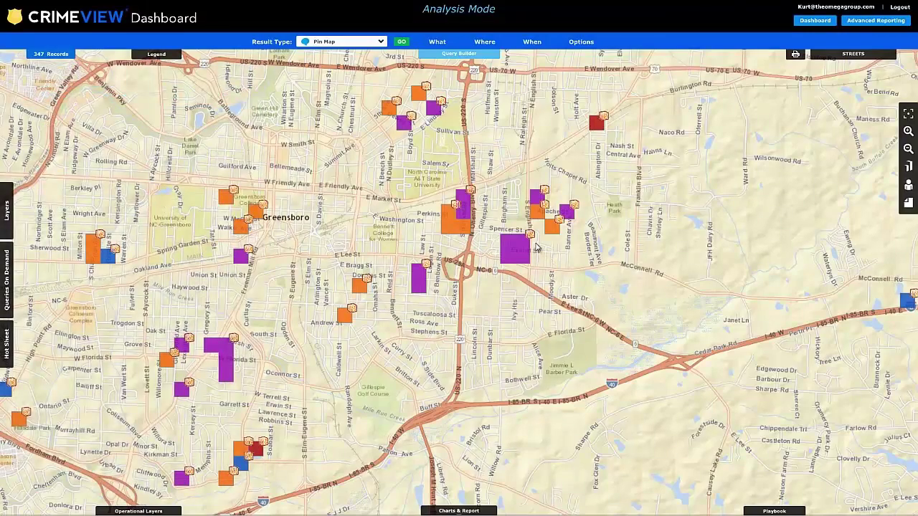
{"action": "scroll", "coordinate": [537, 245], "scroll_direction": "up", "scroll_amount": 1}
{"action": "left_click_drag", "start_coordinate": [542, 257], "coordinate": [467, 310]}
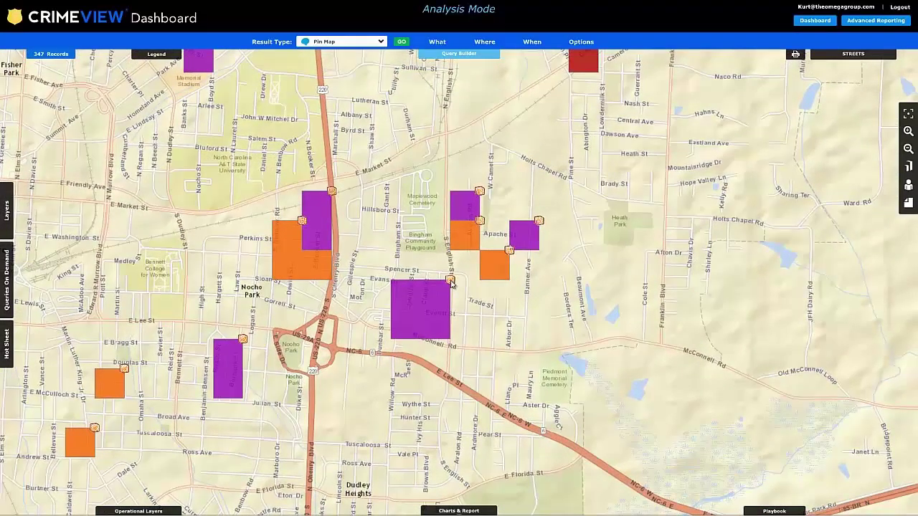
{"action": "left_click", "coordinate": [450, 280]}
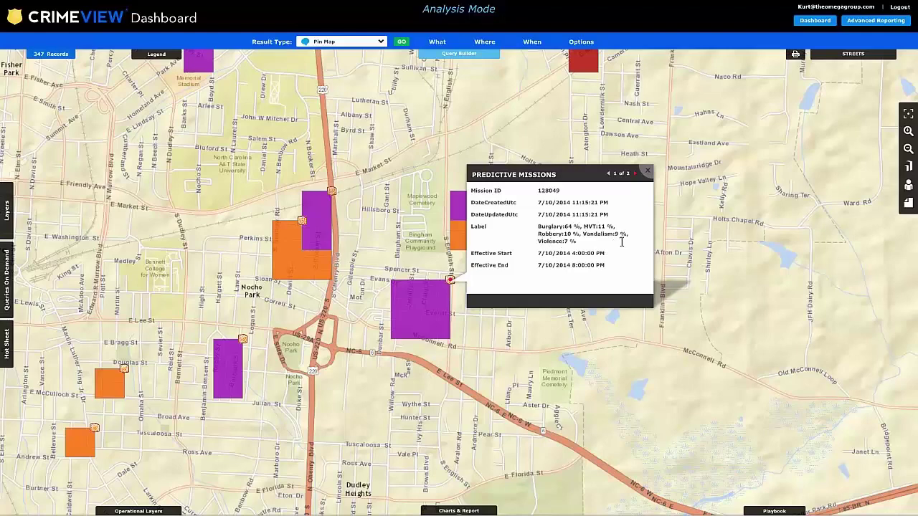
{"action": "left_click_drag", "start_coordinate": [617, 227], "coordinate": [537, 228]}
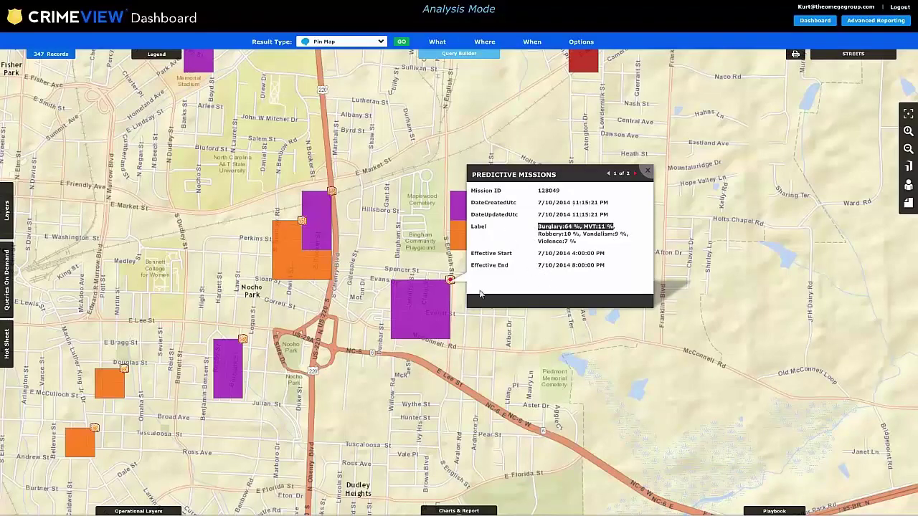
{"action": "left_click", "coordinate": [648, 171]}
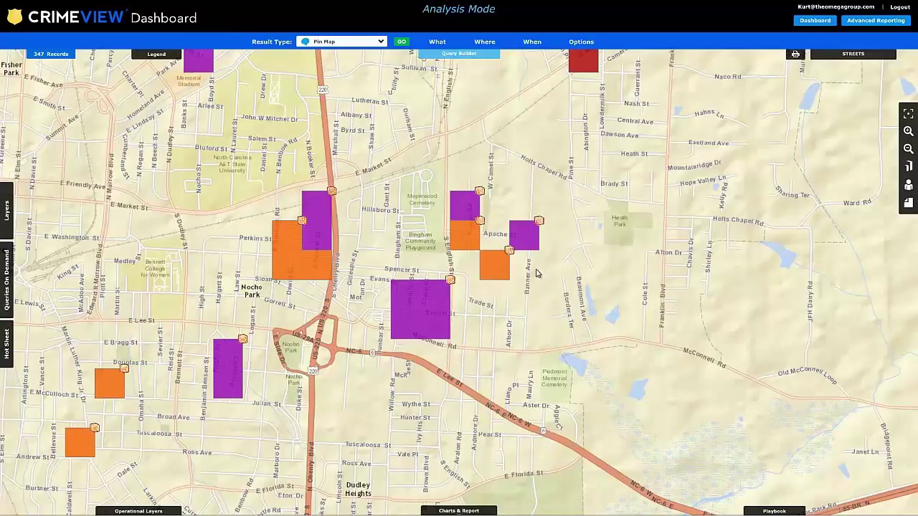
{"action": "scroll", "coordinate": [539, 276], "scroll_direction": "down", "scroll_amount": 1}
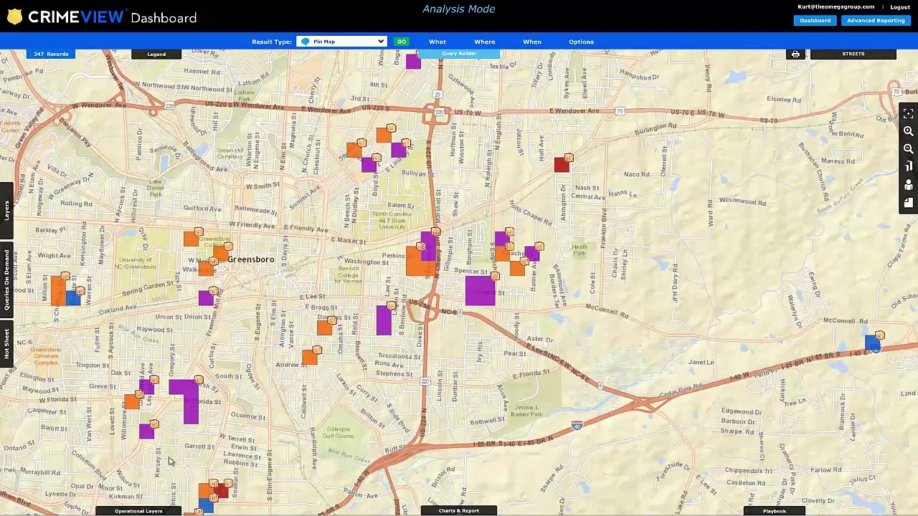
Turn on the Districts operational layer to shade police districts GPD1, GPD2 and GPD4
{"action": "left_click", "coordinate": [141, 512]}
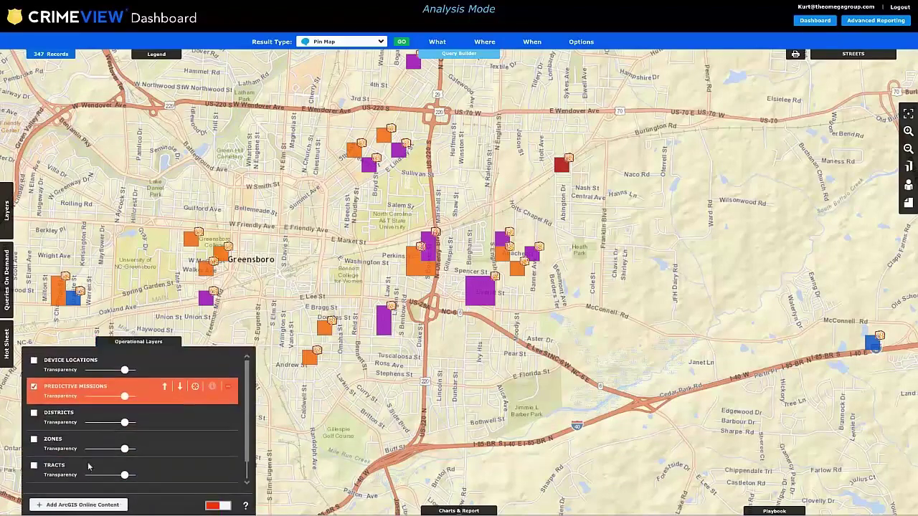
{"action": "left_click", "coordinate": [33, 414]}
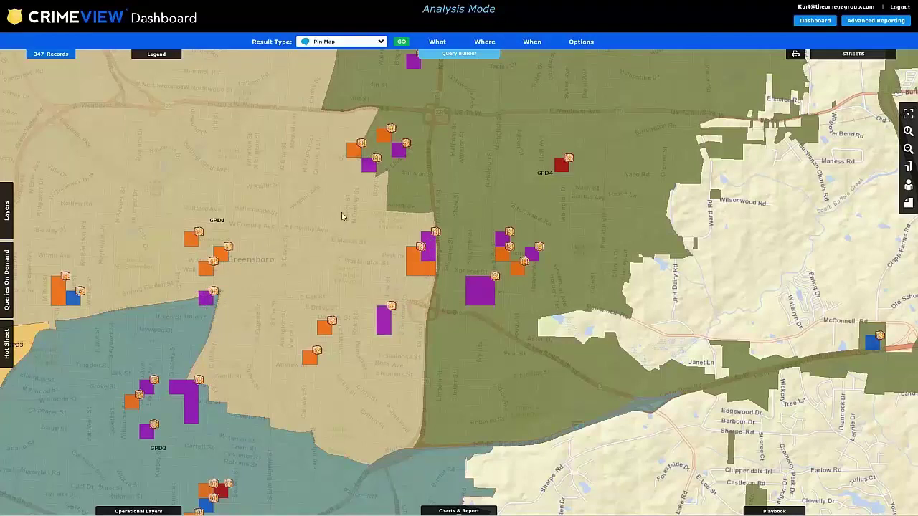
{"action": "left_click", "coordinate": [774, 511]}
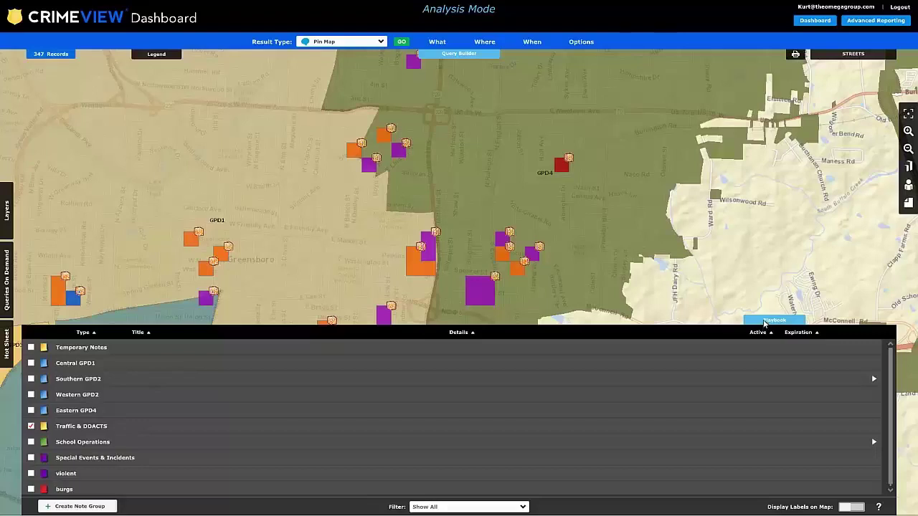
{"action": "left_click", "coordinate": [765, 323]}
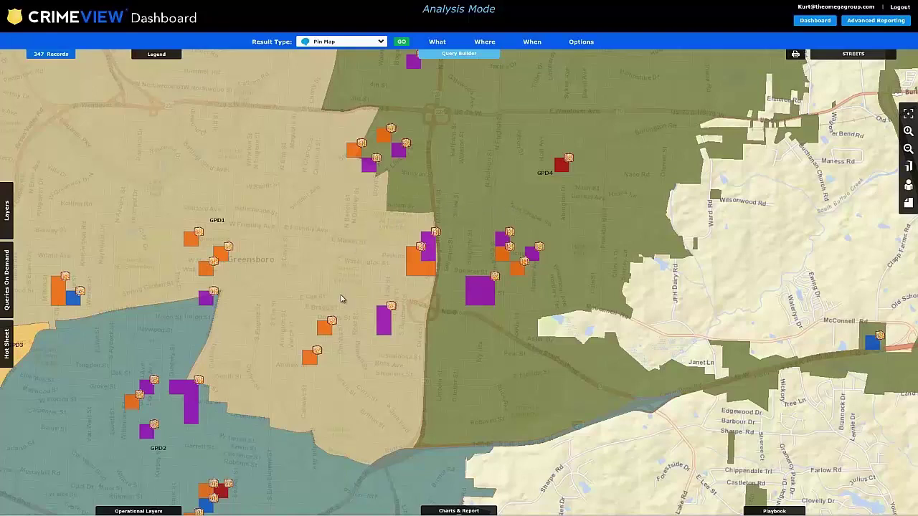
{"action": "left_click", "coordinate": [509, 234]}
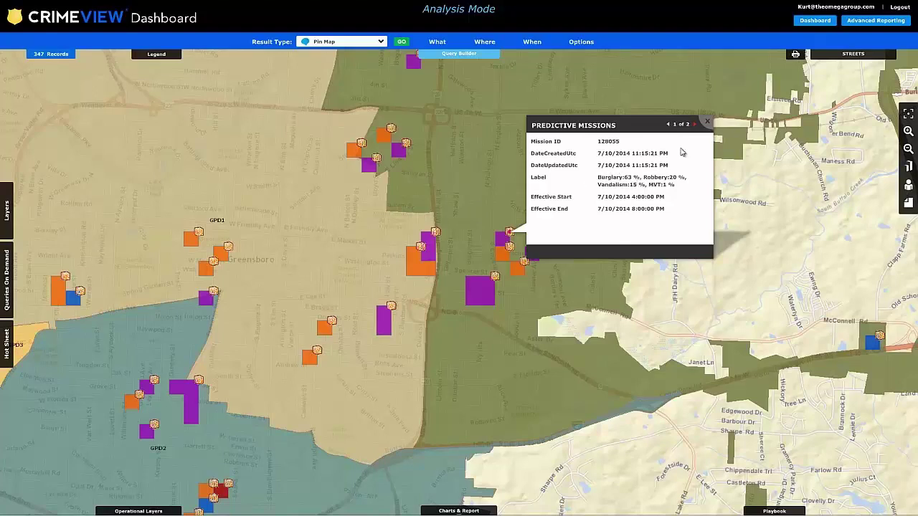
{"action": "left_click", "coordinate": [707, 122]}
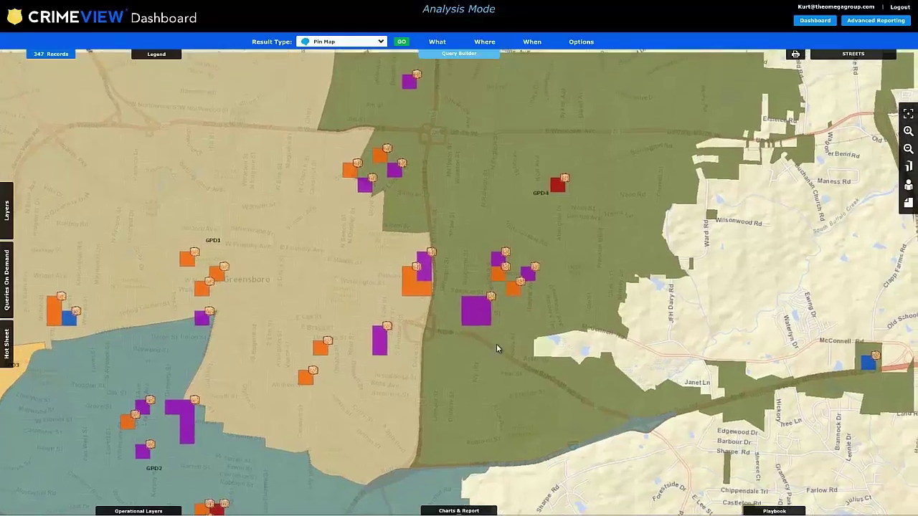
{"action": "scroll", "coordinate": [496, 342], "scroll_direction": "down", "scroll_amount": 2}
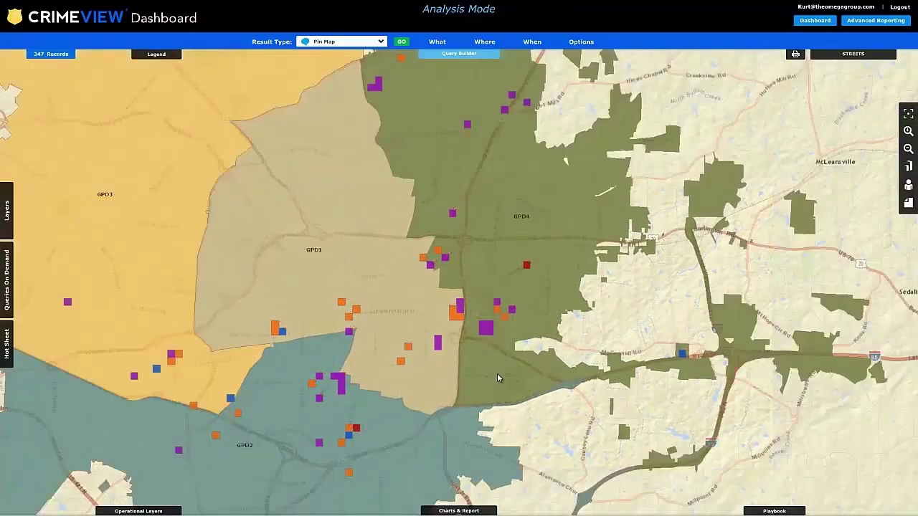
{"action": "left_click_drag", "start_coordinate": [497, 372], "coordinate": [524, 305]}
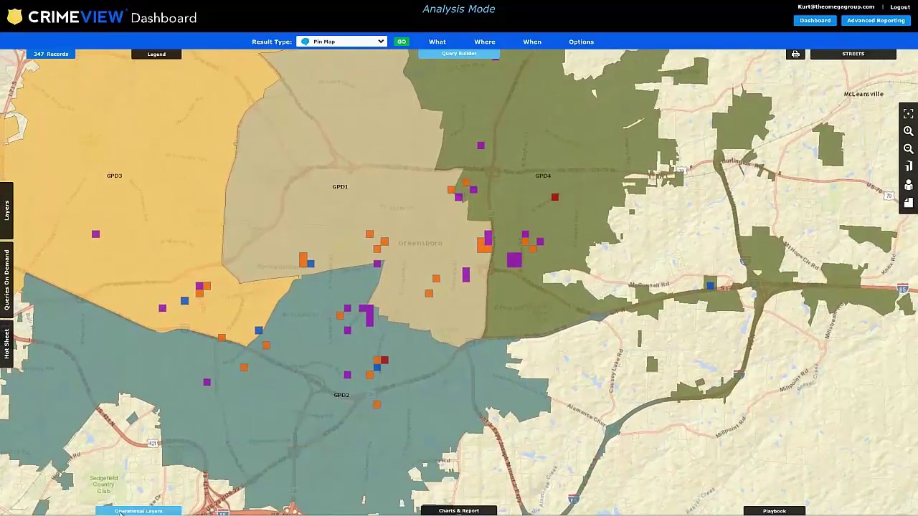
{"action": "left_click", "coordinate": [121, 512]}
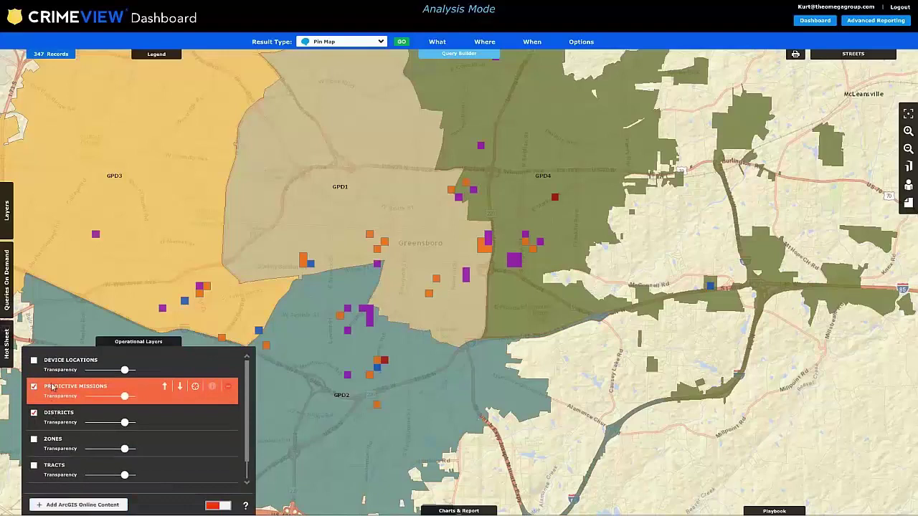
{"action": "left_click", "coordinate": [144, 343]}
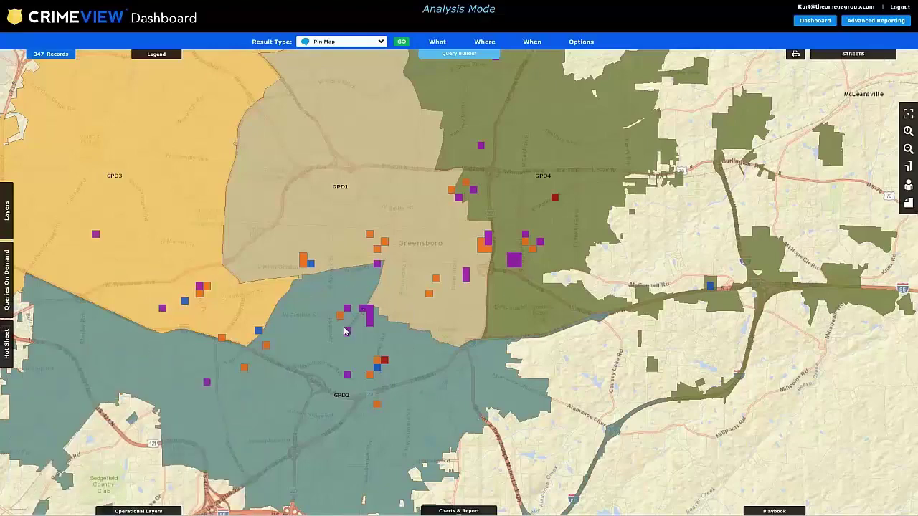
{"action": "scroll", "coordinate": [518, 263], "scroll_direction": "up", "scroll_amount": 2}
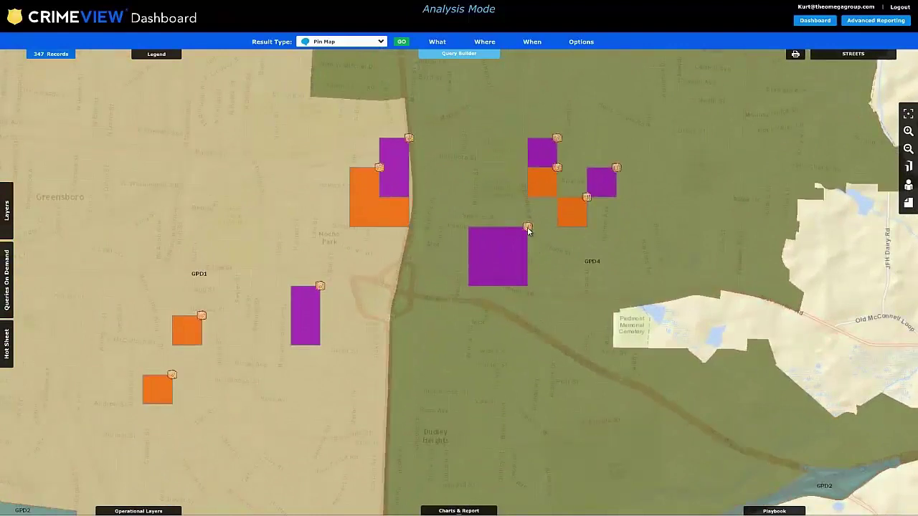
Check the large purple GPD4 mission's details, then show the Playbook note groups
{"action": "left_click", "coordinate": [527, 226]}
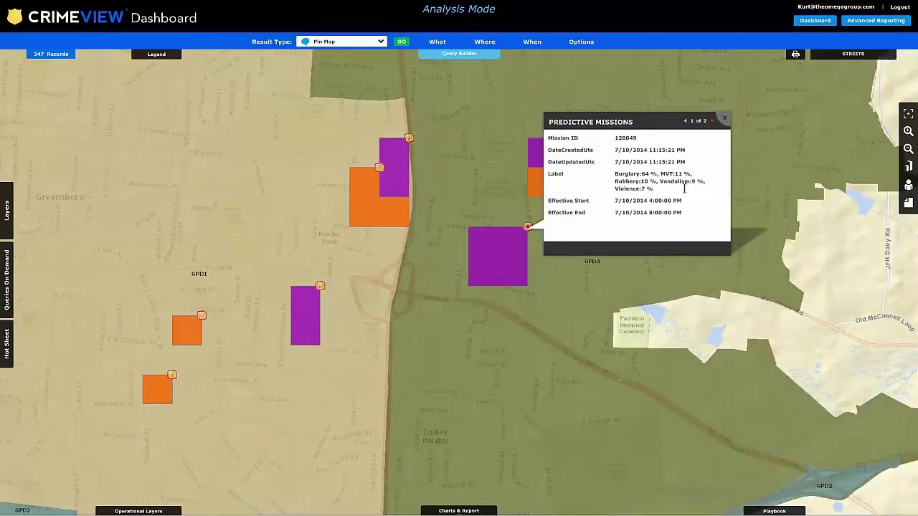
{"action": "left_click", "coordinate": [723, 118]}
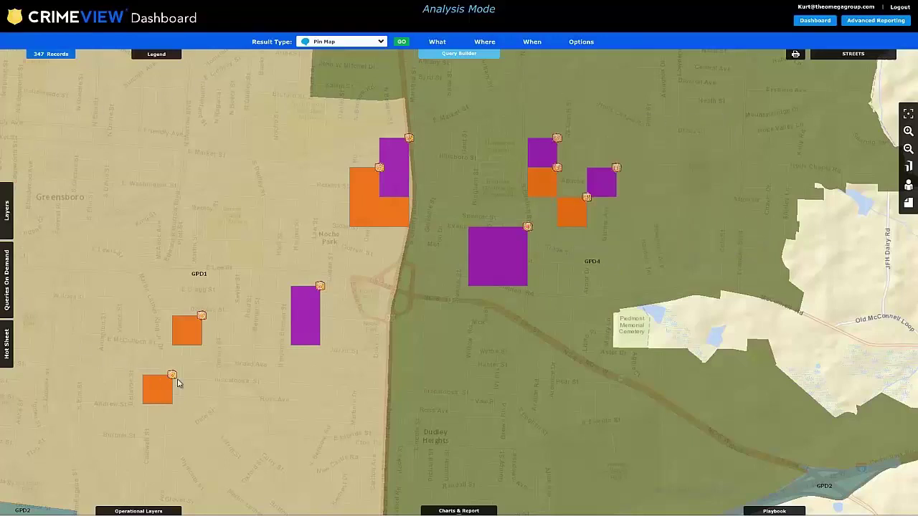
{"action": "left_click", "coordinate": [756, 511]}
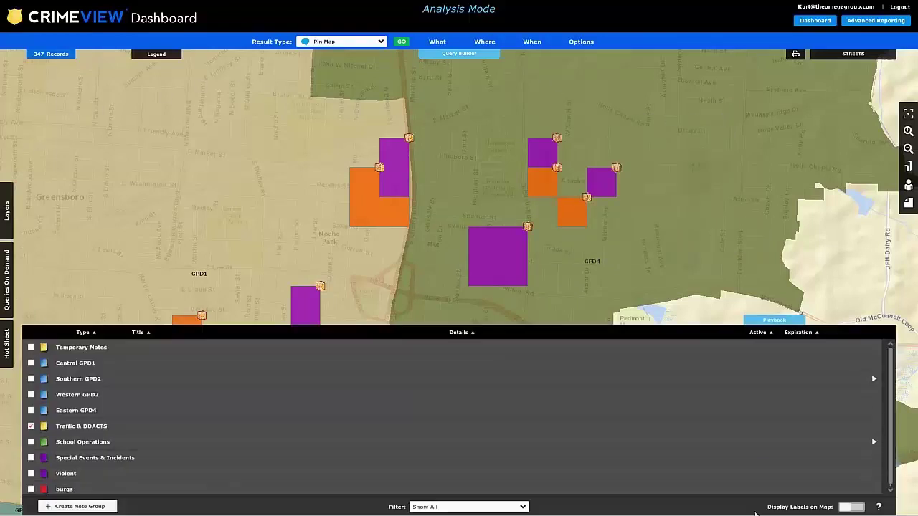